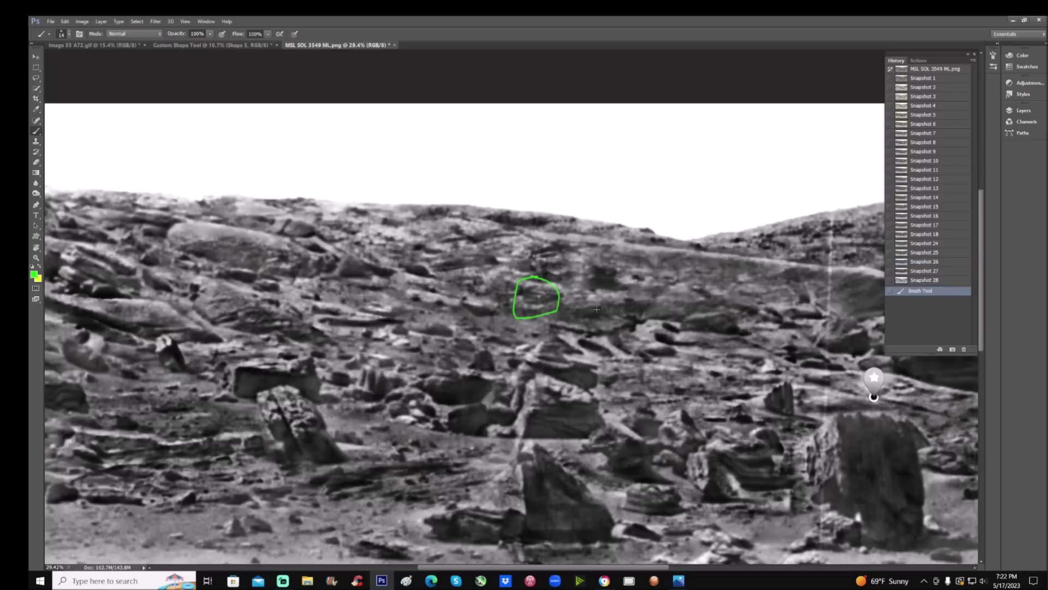
Step: Clear the green brush circle from the hillside by restoring an earlier snapshot, and compare Snapshot 25 with Snapshot 26 up close
key(ctrl+plus)
key(ctrl+plus)
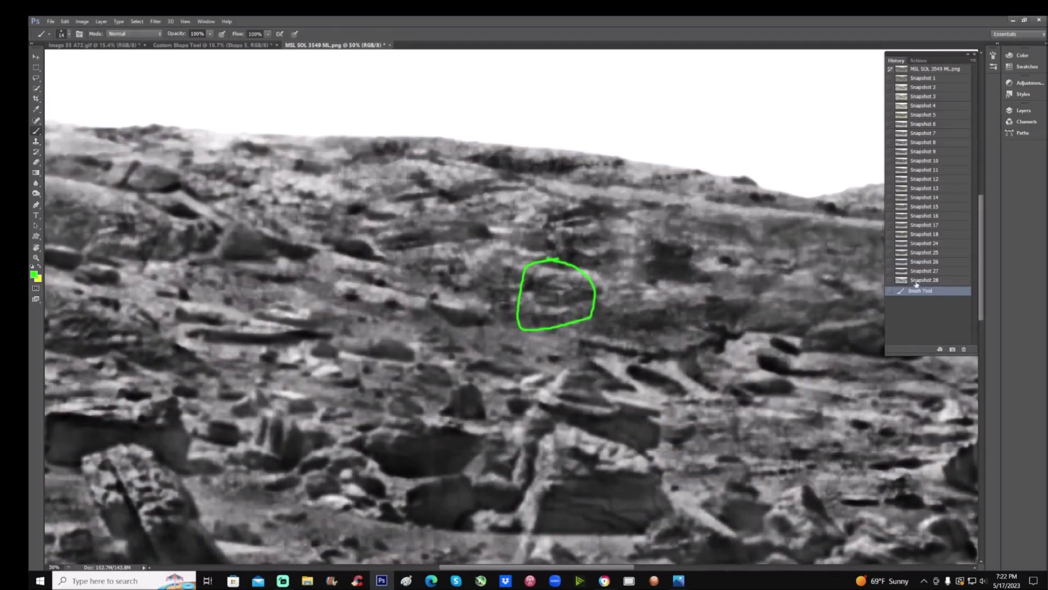
click(932, 253)
click(934, 263)
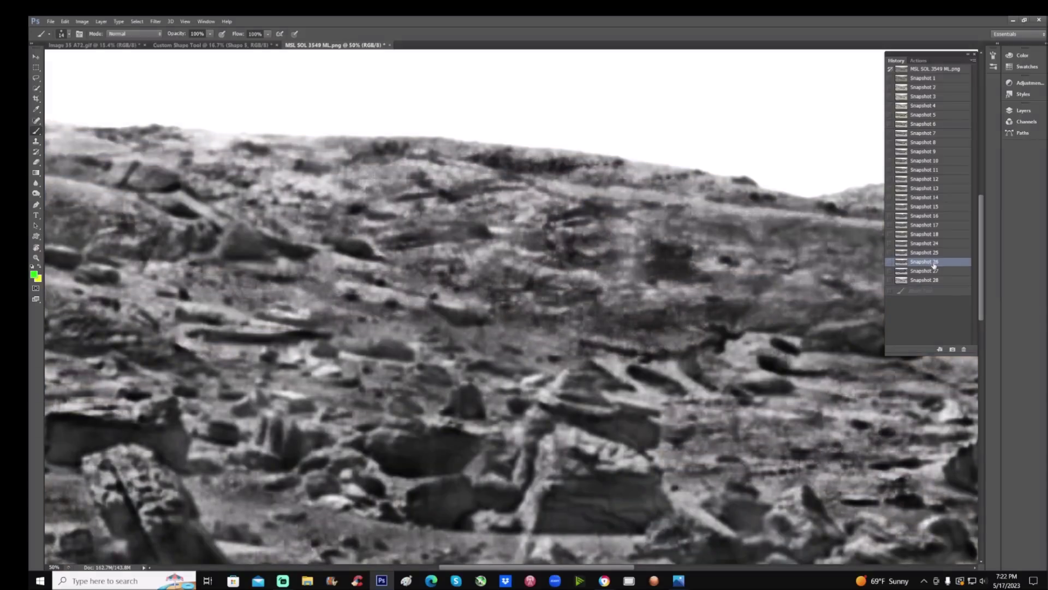
click(934, 254)
click(934, 264)
click(934, 253)
click(935, 263)
Step: Compare the hillside's appearance across Snapshot 3, Snapshot 5 and Snapshot 25, alternating between Snapshot 3 and Snapshot 25
click(932, 99)
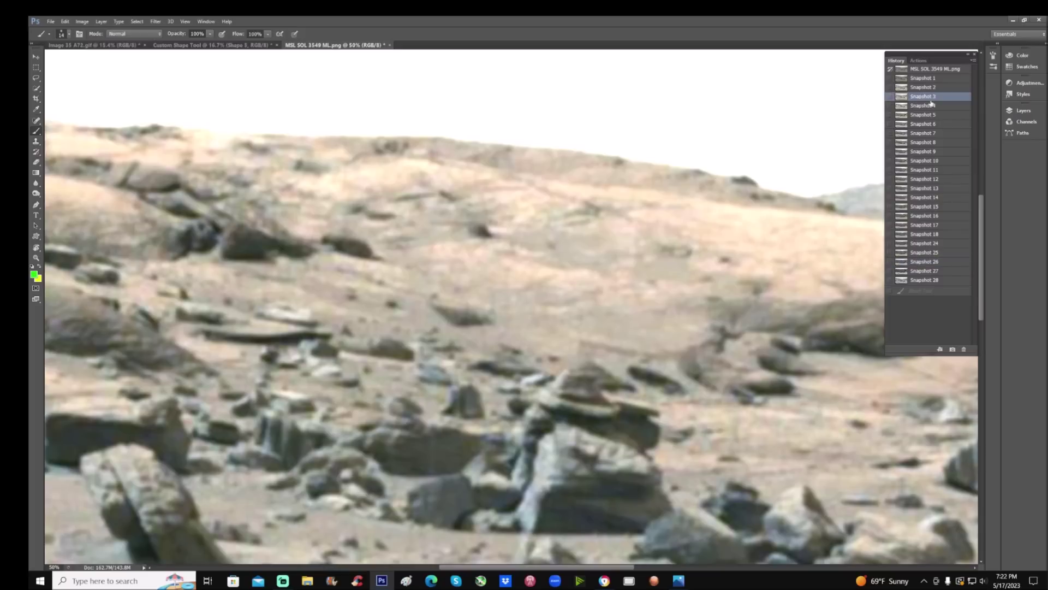
key(z)
drag(659, 312, 642, 313)
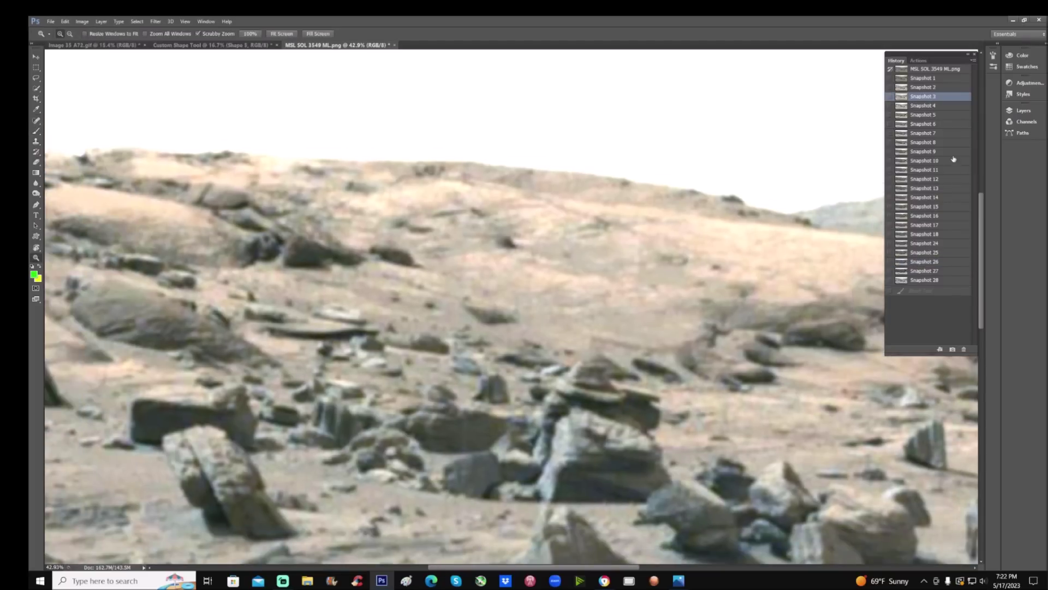
click(945, 115)
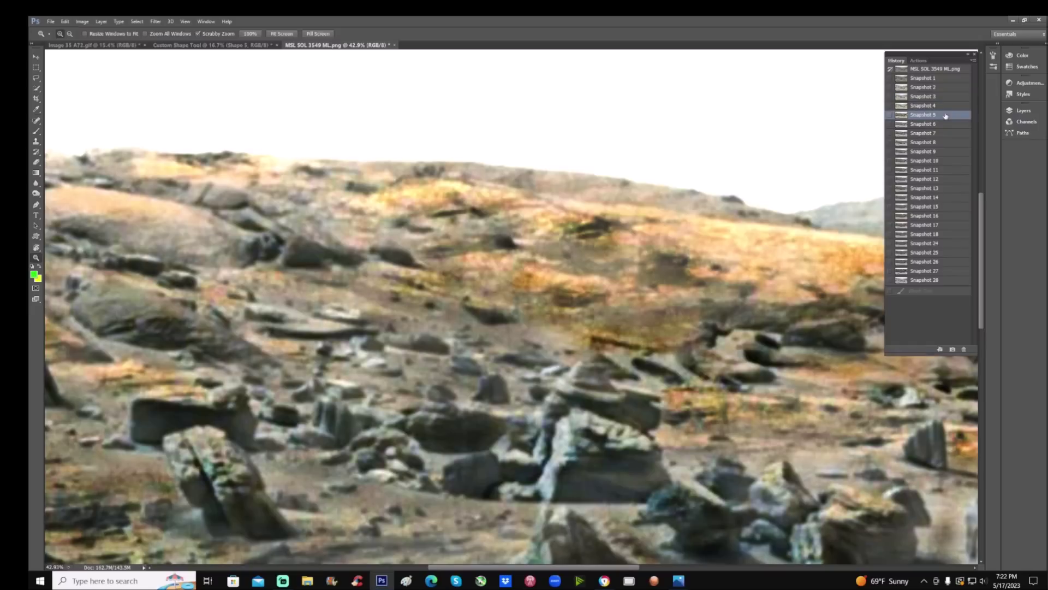
click(943, 253)
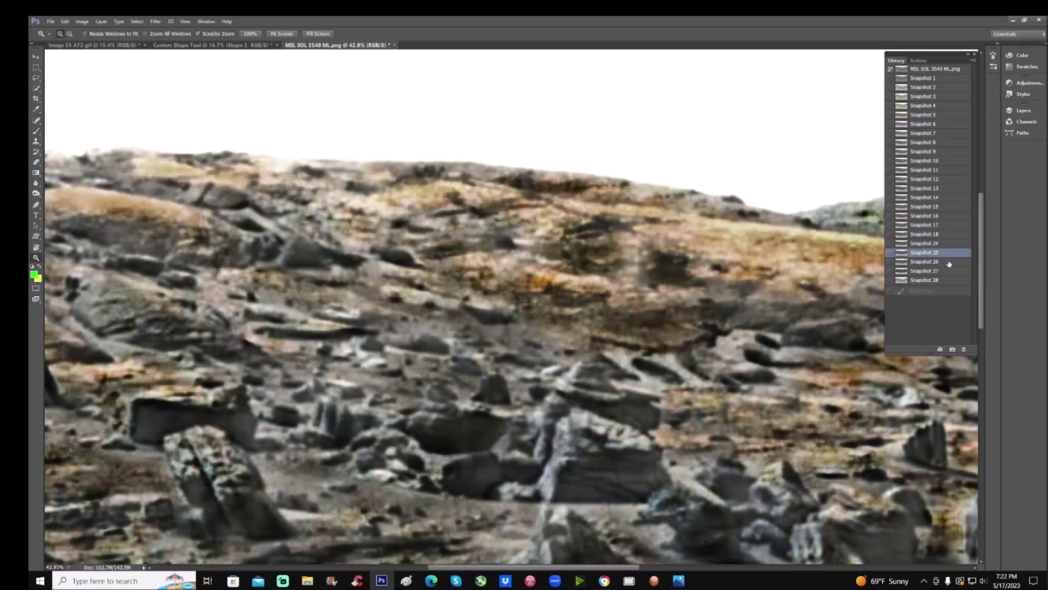
click(945, 96)
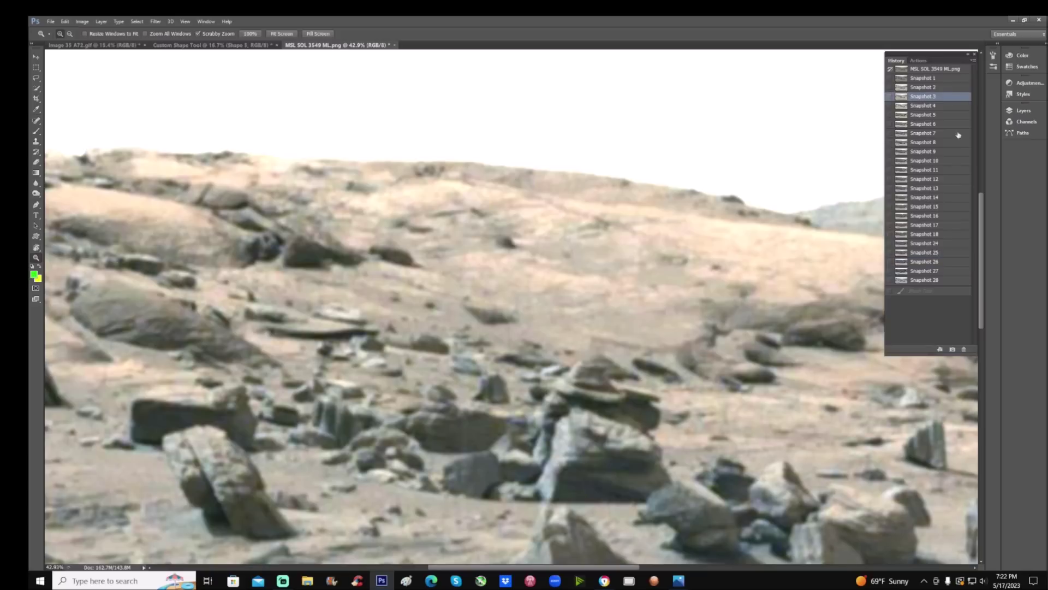
click(946, 264)
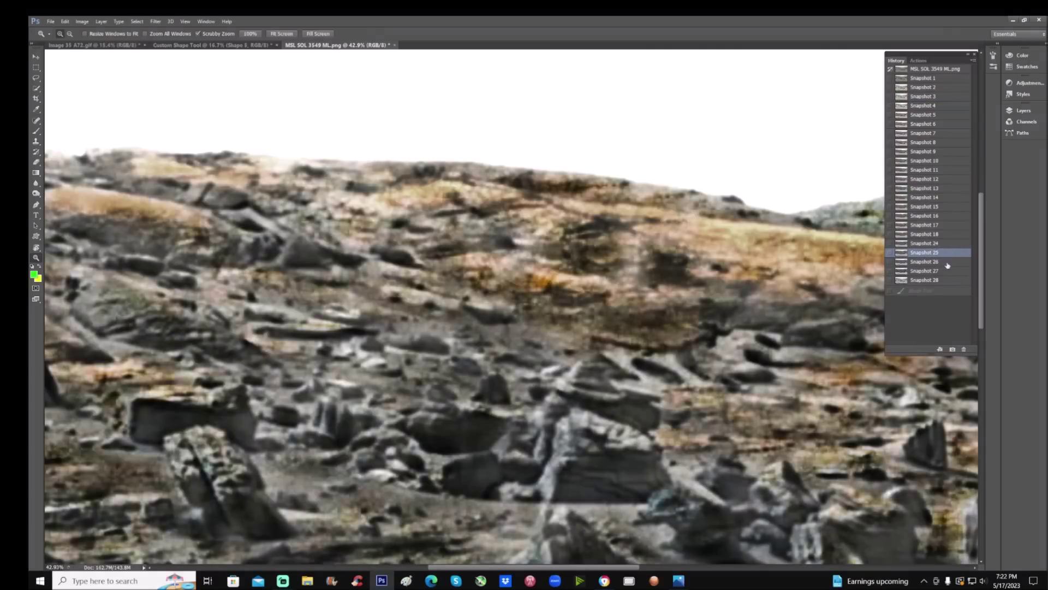
click(939, 100)
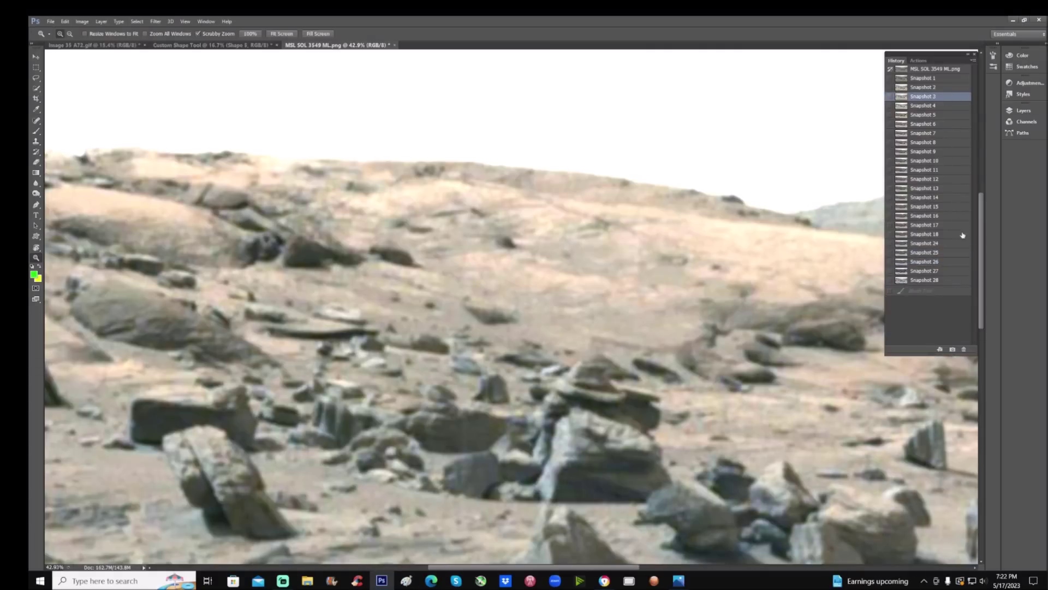
click(951, 255)
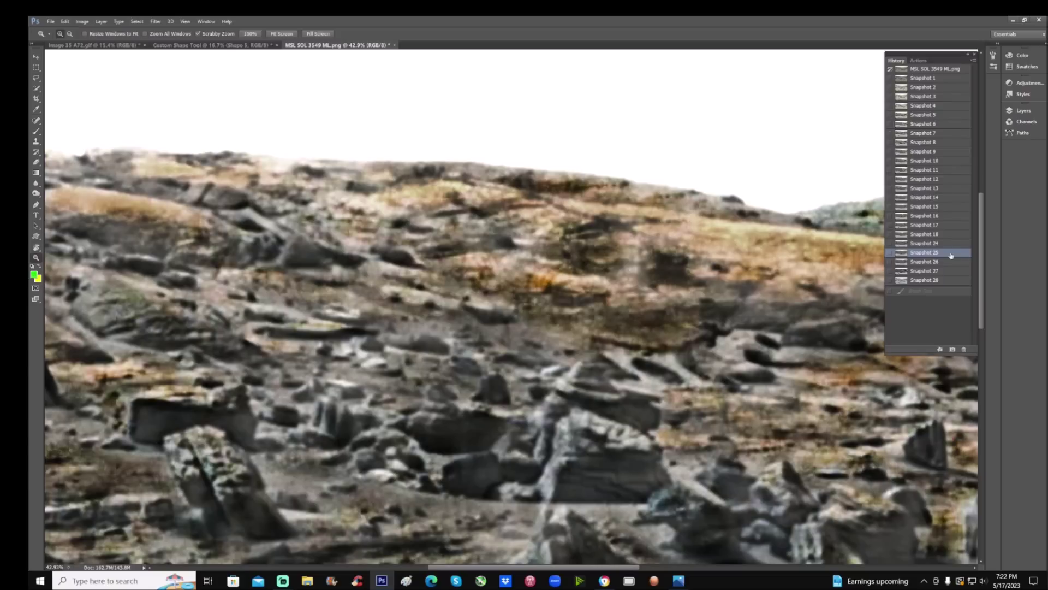
Step: Examine the rocky slope at the image's left edge in Snapshot 1, Snapshot 25 and Snapshot 26
key(ctrl+minus)
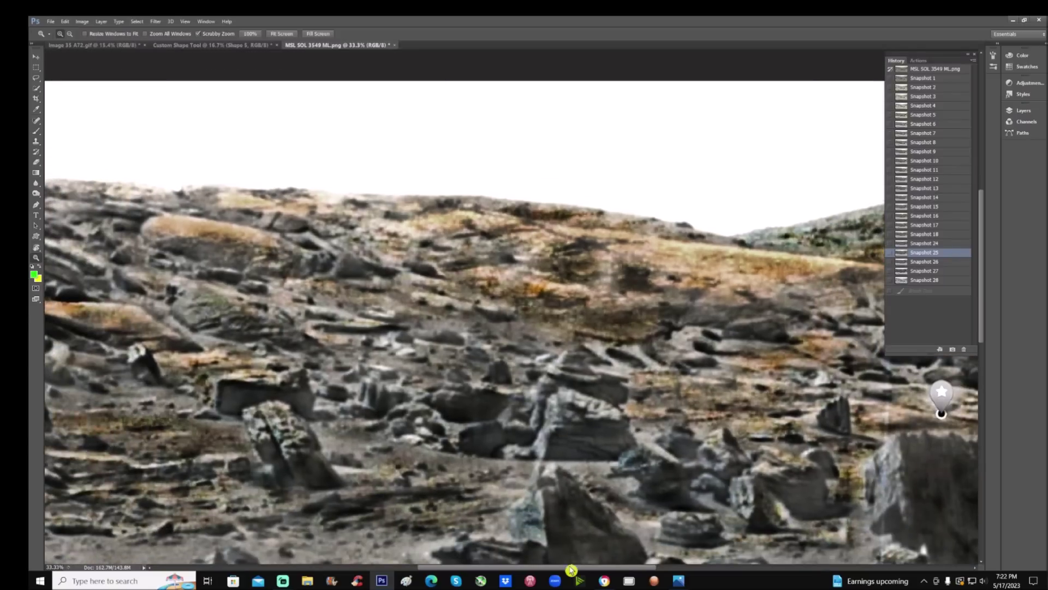
drag(554, 568, 516, 568)
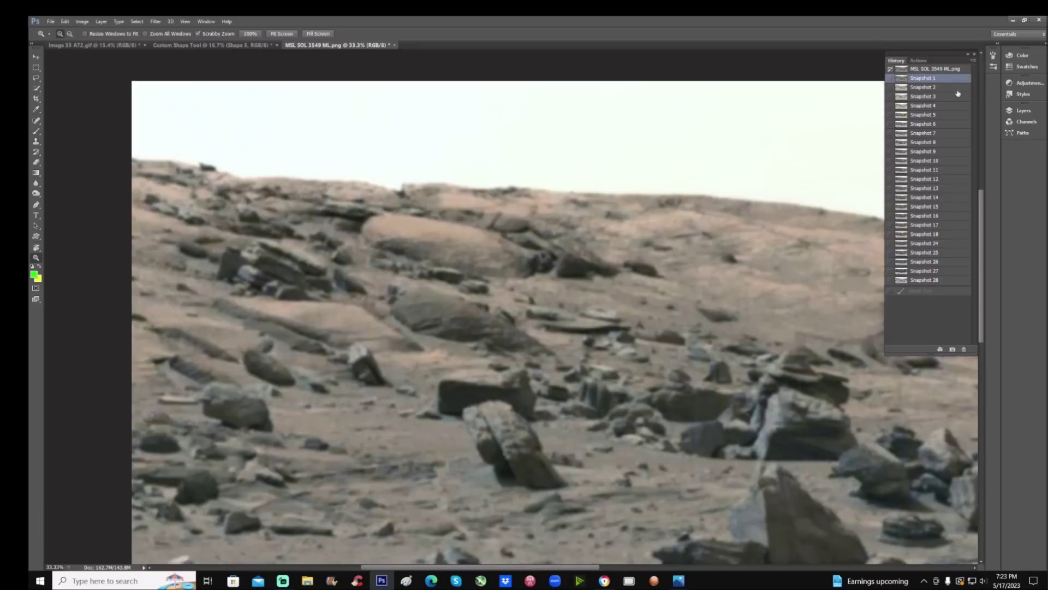
click(955, 80)
click(952, 263)
click(955, 253)
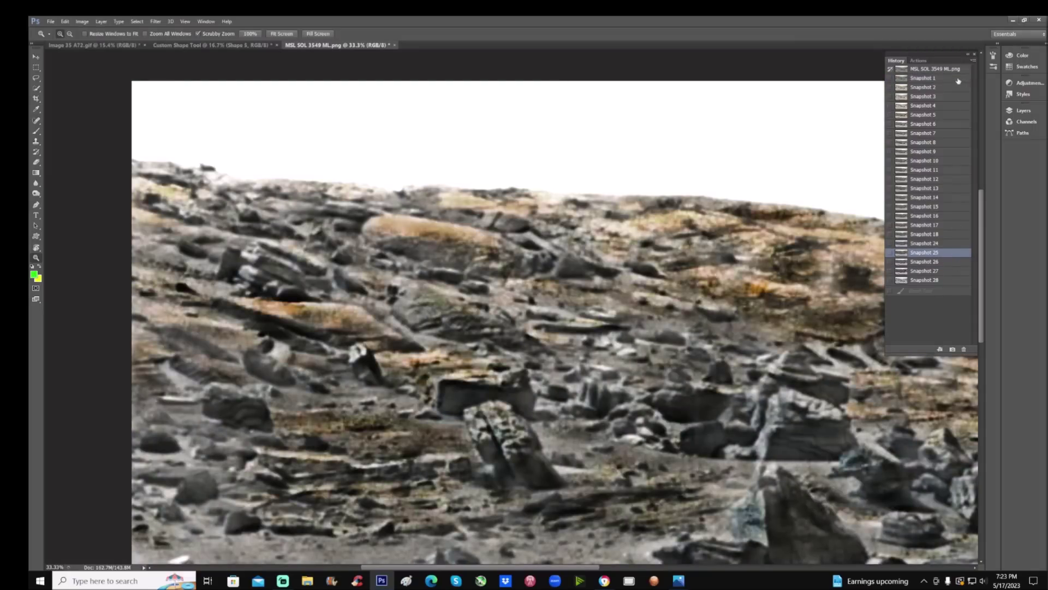
click(958, 81)
click(951, 253)
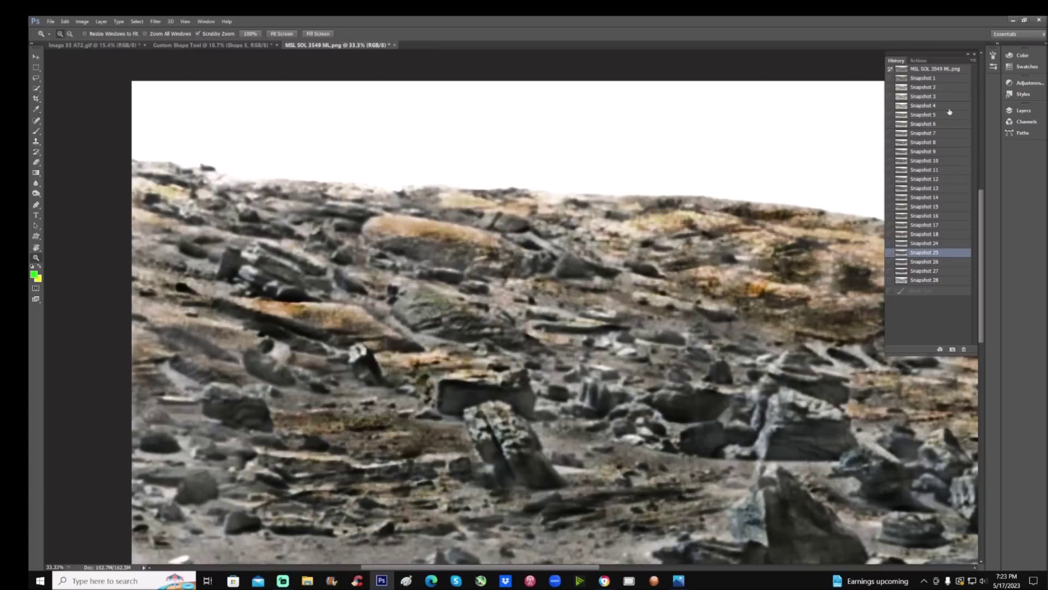
click(950, 263)
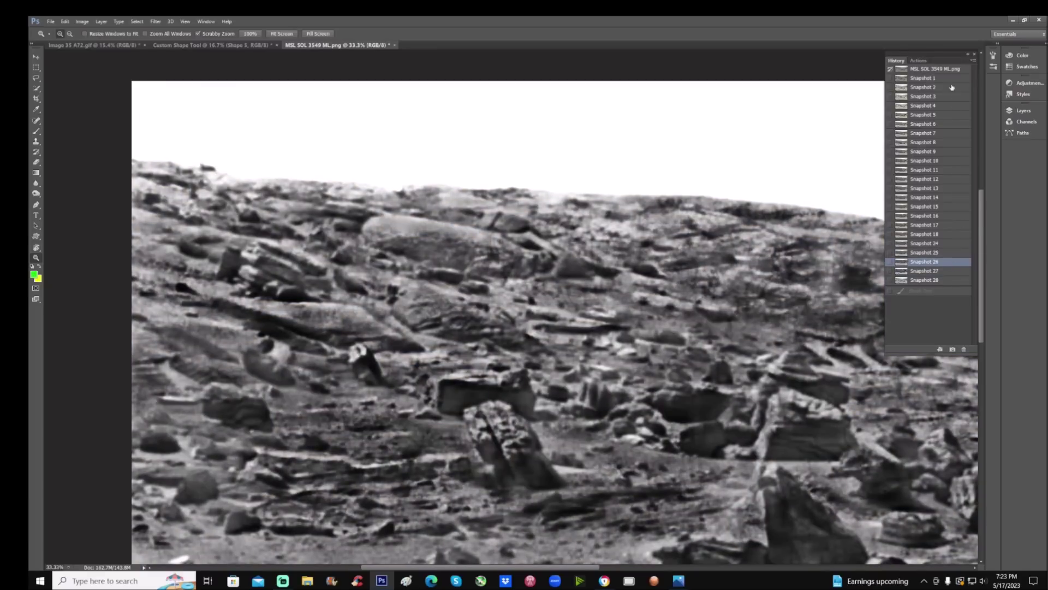
Step: Compare the rocks on the left slope in Snapshot 2 and Snapshot 3 against Snapshot 26
click(952, 87)
click(941, 263)
click(946, 89)
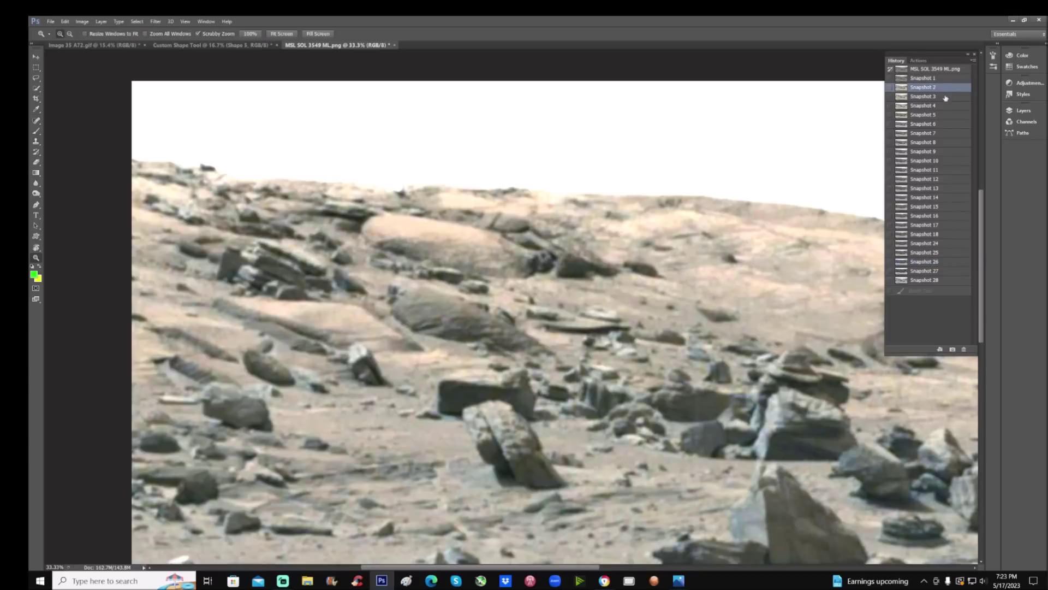
click(950, 264)
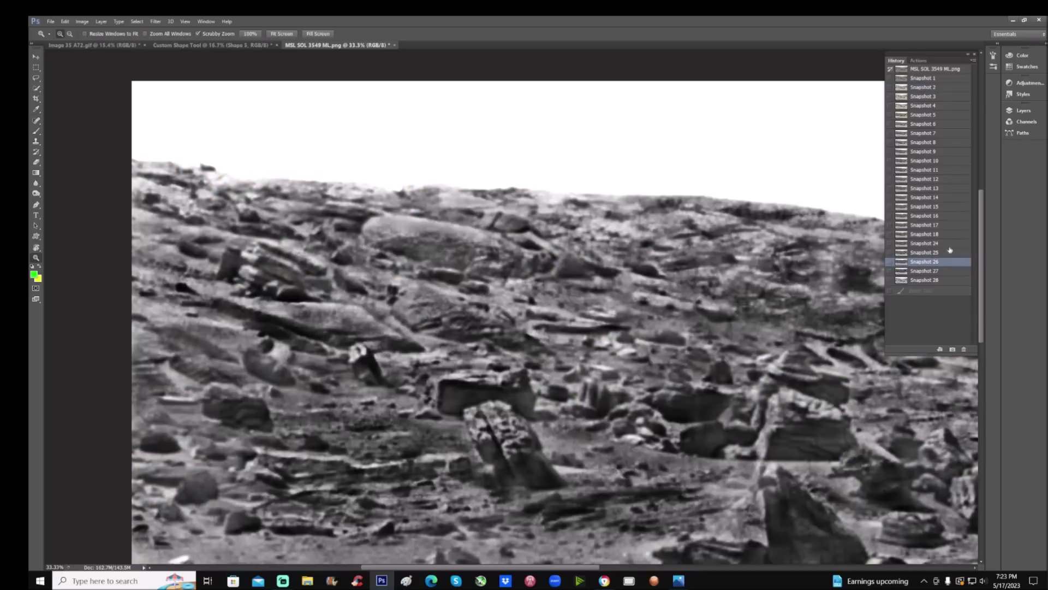
click(948, 97)
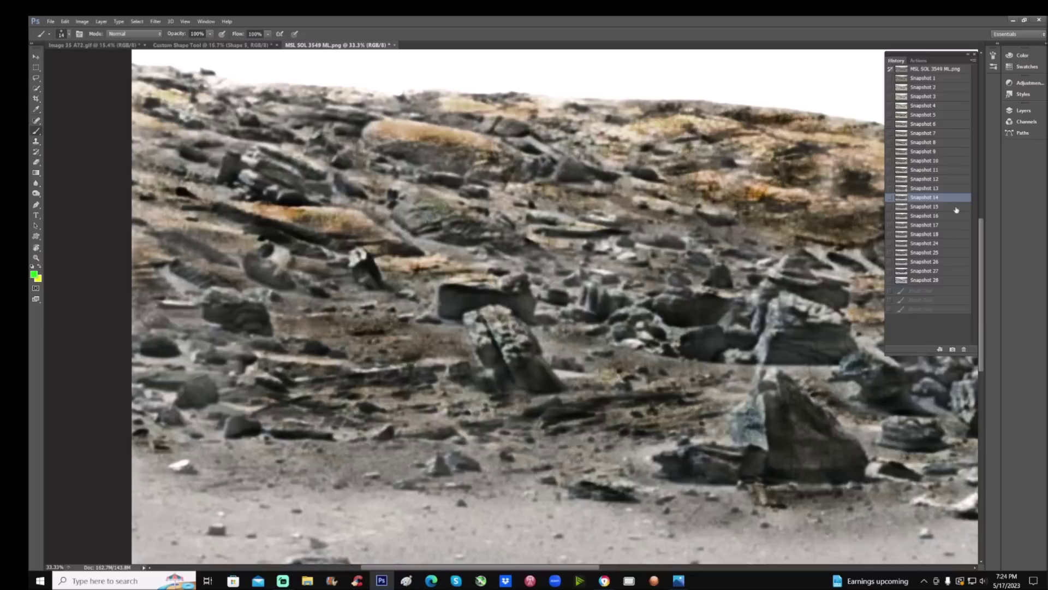
Step: View the slope in Snapshot 16 and Snapshot 26, and restore Snapshot 25 with the central rocks in view
click(957, 216)
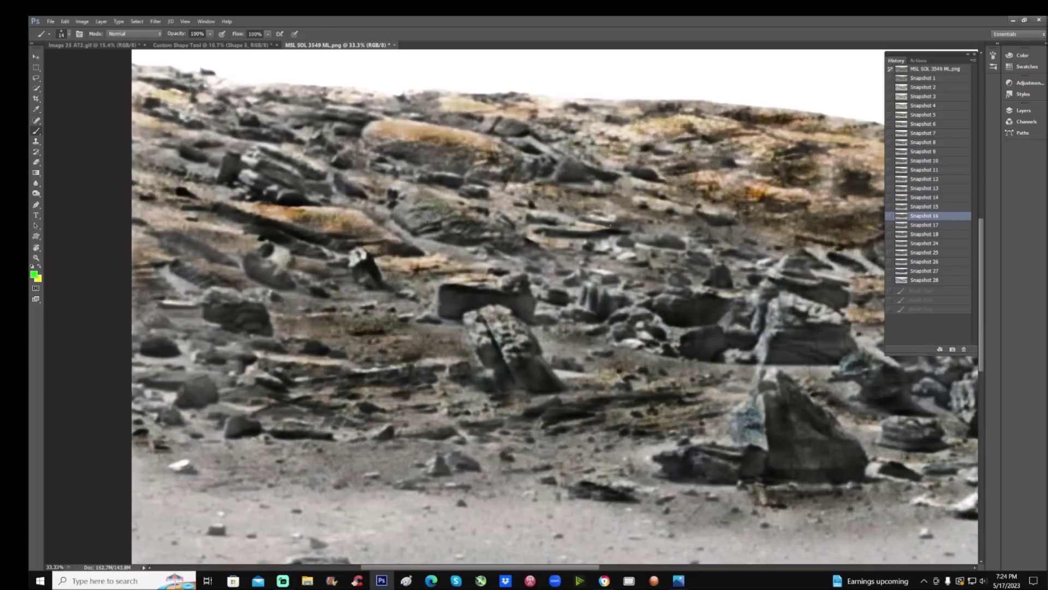
click(946, 263)
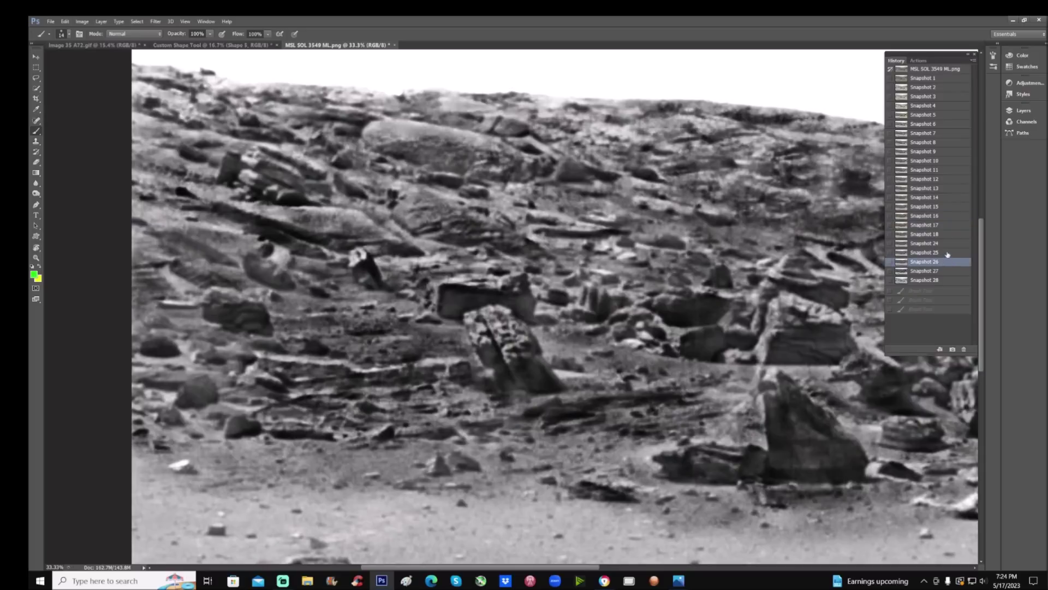
click(948, 253)
drag(533, 566, 554, 566)
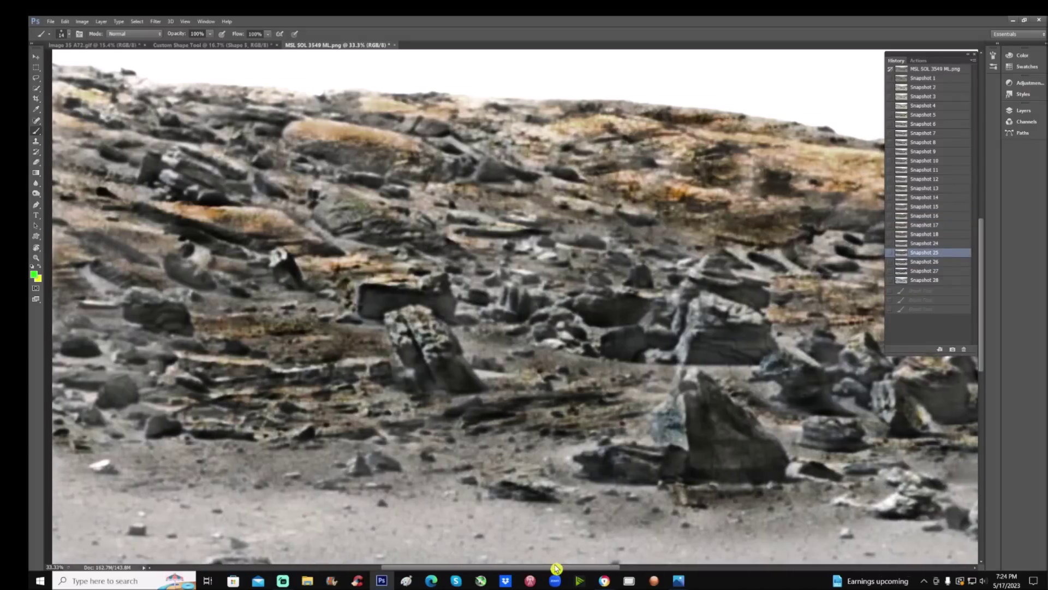
scroll(514, 306, up, 2)
scroll(515, 306, up, 2)
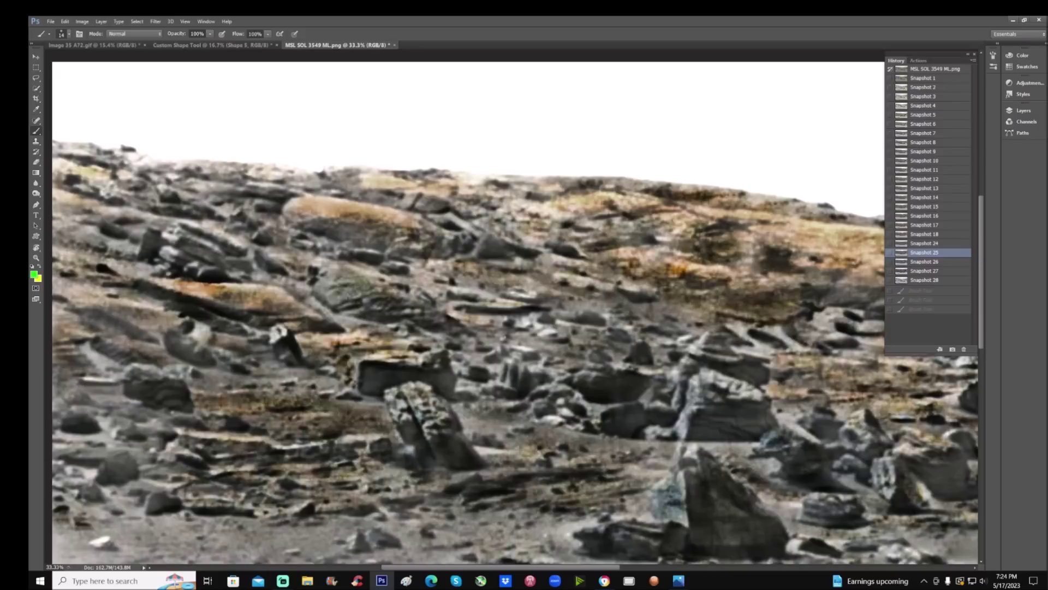
Step: Circle the small upright rock formation left of centre in green with the Brush tool and trace its top and leg-like shapes
mouse_move(539, 337)
mouse_down()
mouse_move(499, 342)
mouse_move(485, 381)
mouse_move(537, 405)
mouse_move(554, 339)
mouse_move(516, 331)
mouse_up()
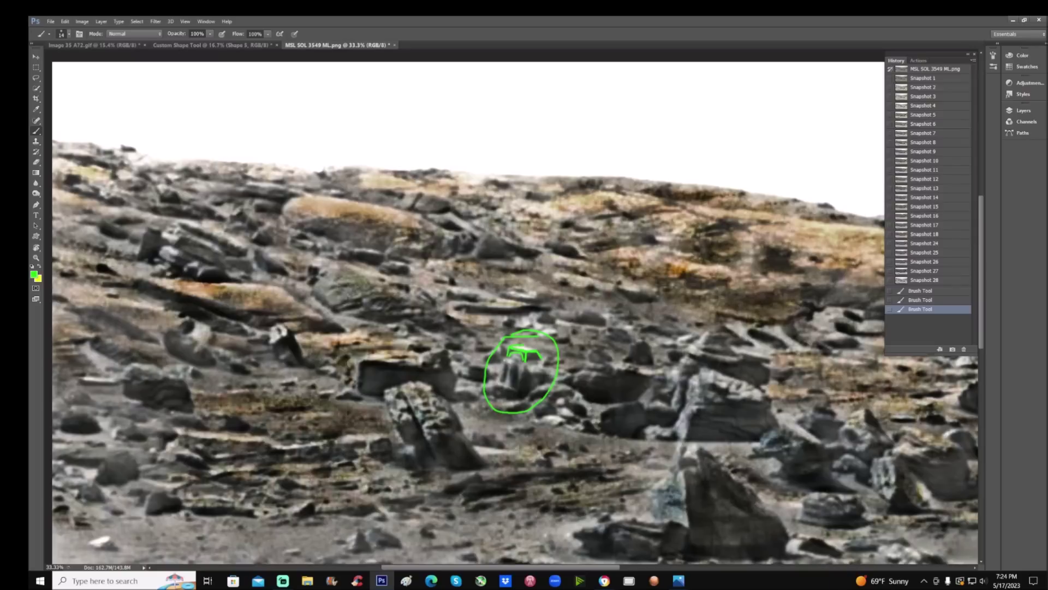
drag(505, 361, 498, 379)
mouse_move(509, 363)
mouse_down()
mouse_move(521, 392)
mouse_move(508, 384)
mouse_up()
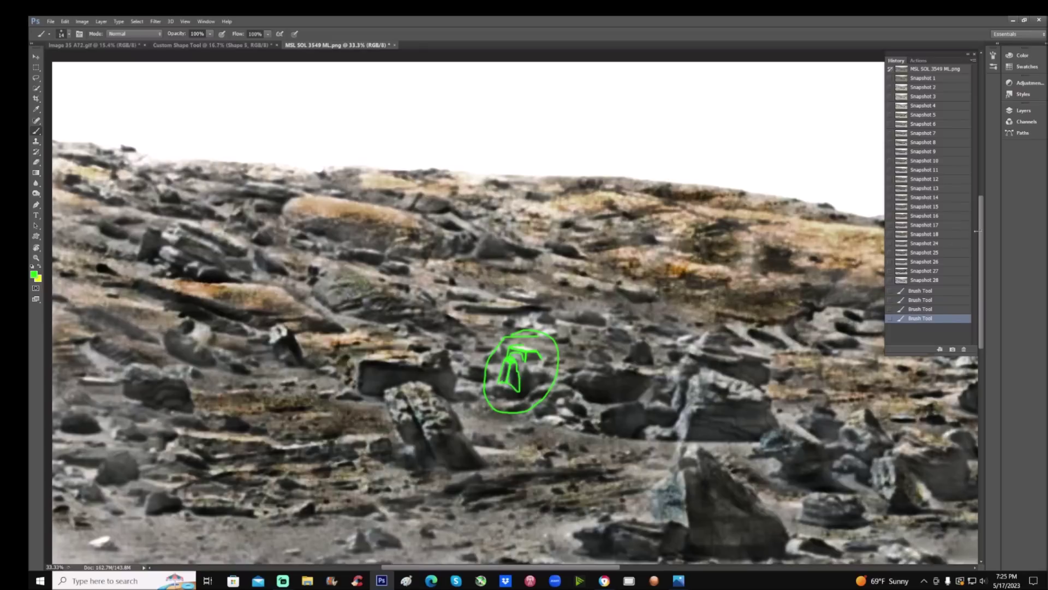
Step: Remove the green brush markings by restoring Snapshot 25, and examine the same rocks in Snapshot 26 and Snapshot 27
click(928, 252)
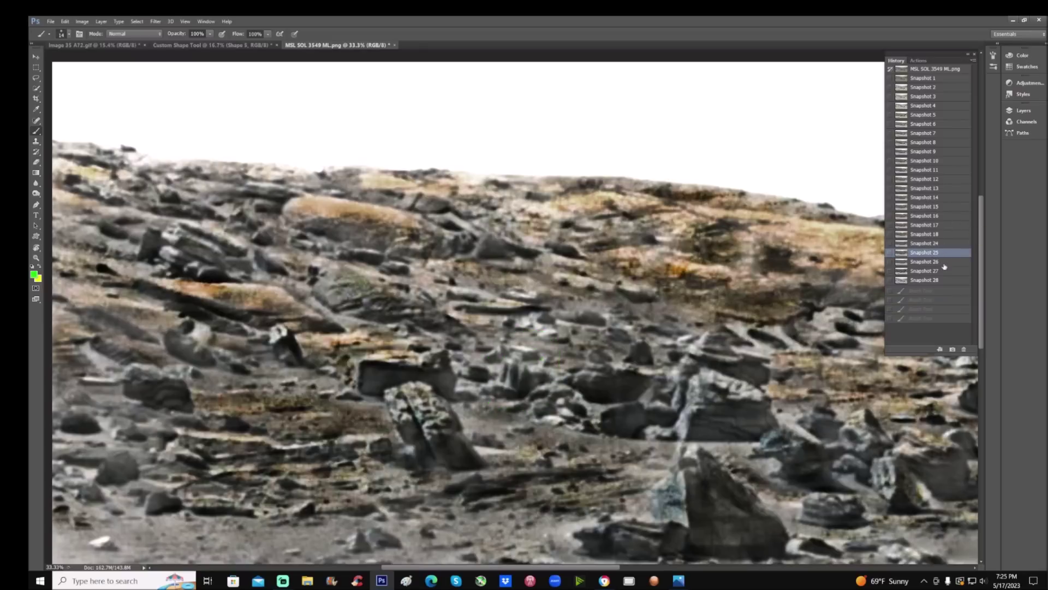
click(945, 262)
click(946, 272)
click(946, 262)
key(z)
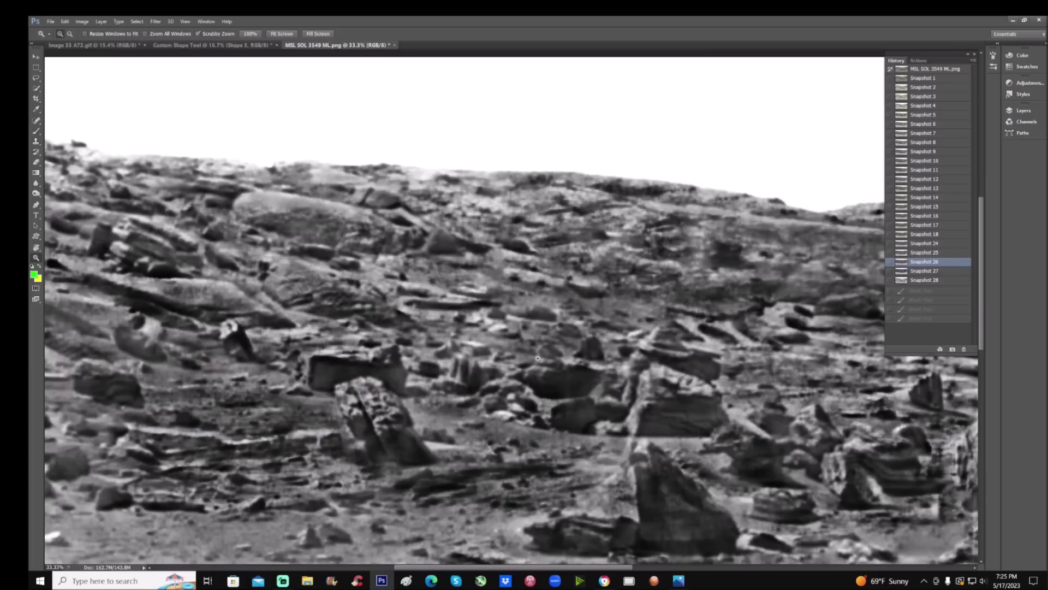
drag(537, 363, 514, 363)
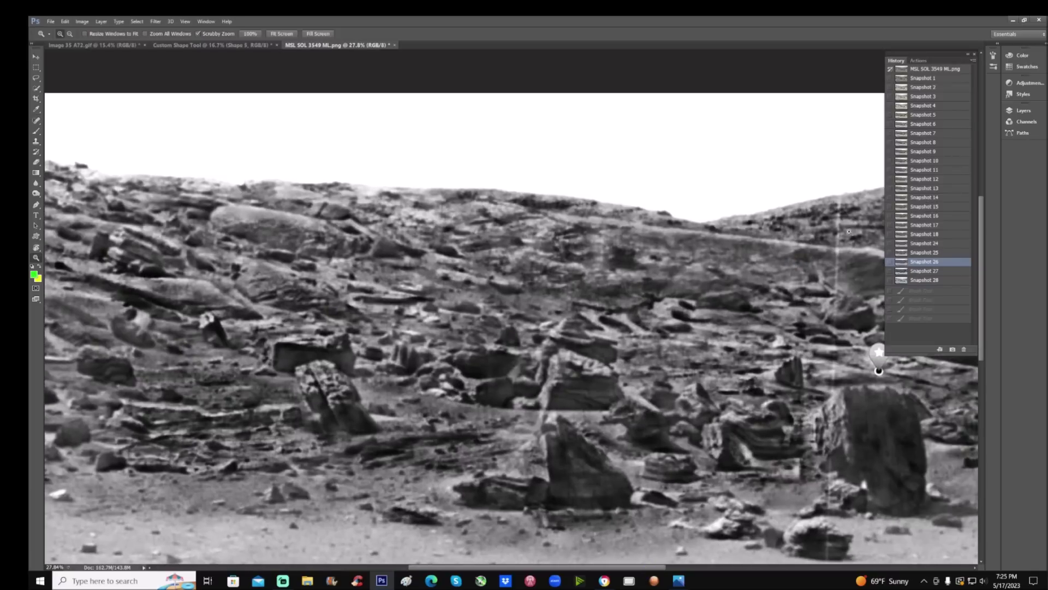
Step: Restore Snapshot 25, collapse the history list, and examine the hill at the image's right end
click(954, 253)
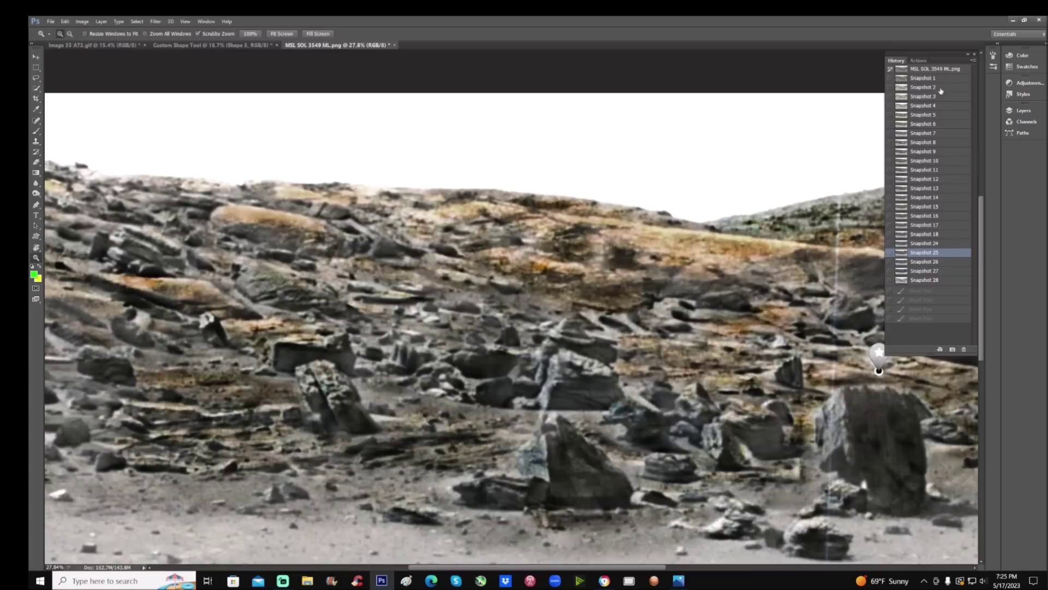
click(968, 53)
scroll(819, 382, down, 1)
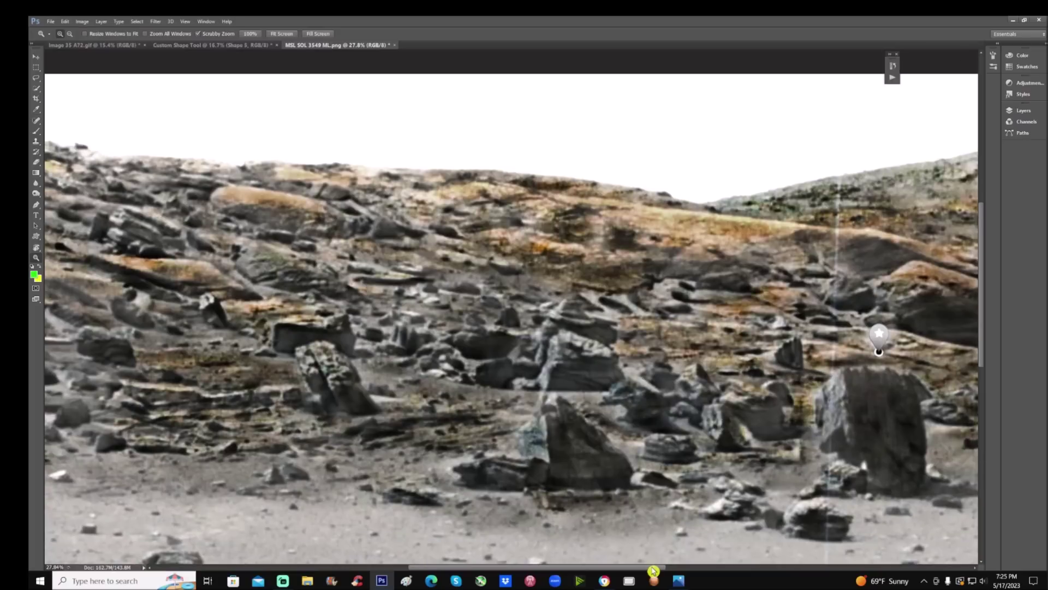
drag(653, 569, 746, 569)
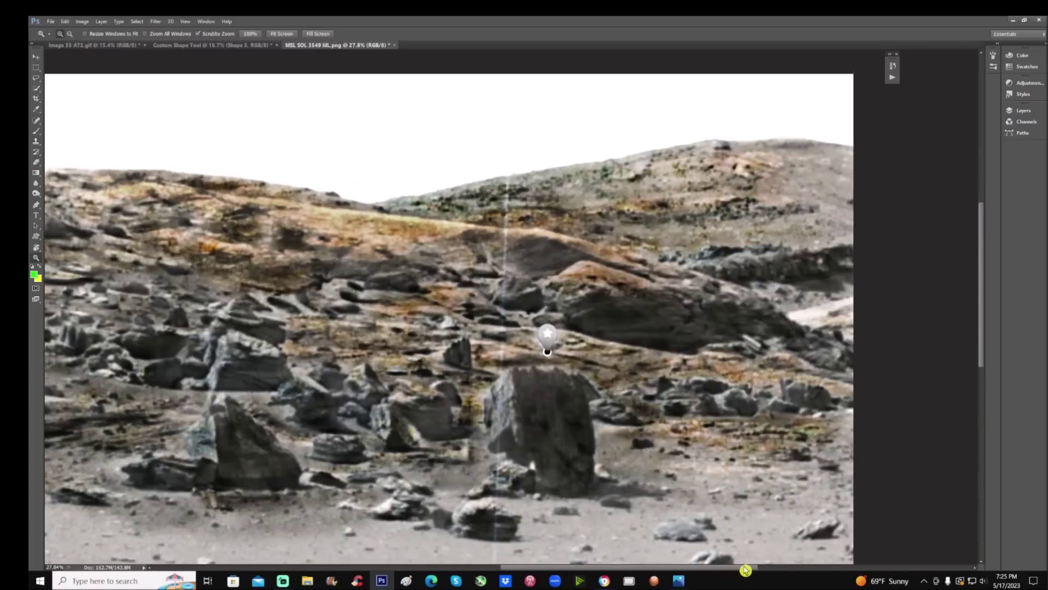
scroll(702, 312, up, 2)
scroll(700, 312, up, 1)
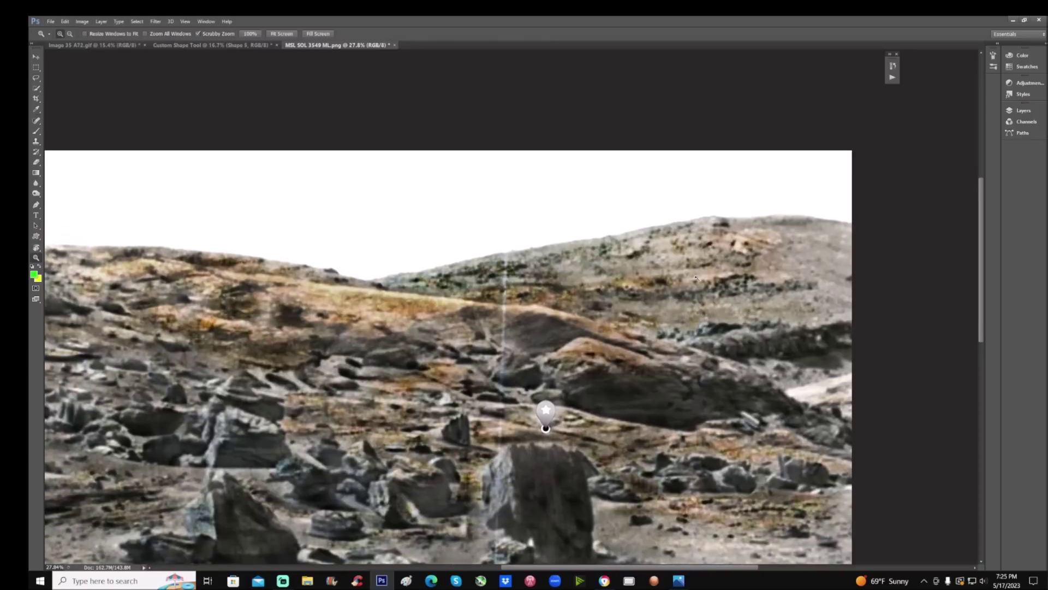
Step: Examine the right-hand hill up close in Snapshot 26 and Snapshot 27, as far as the image's right edge
click(743, 216)
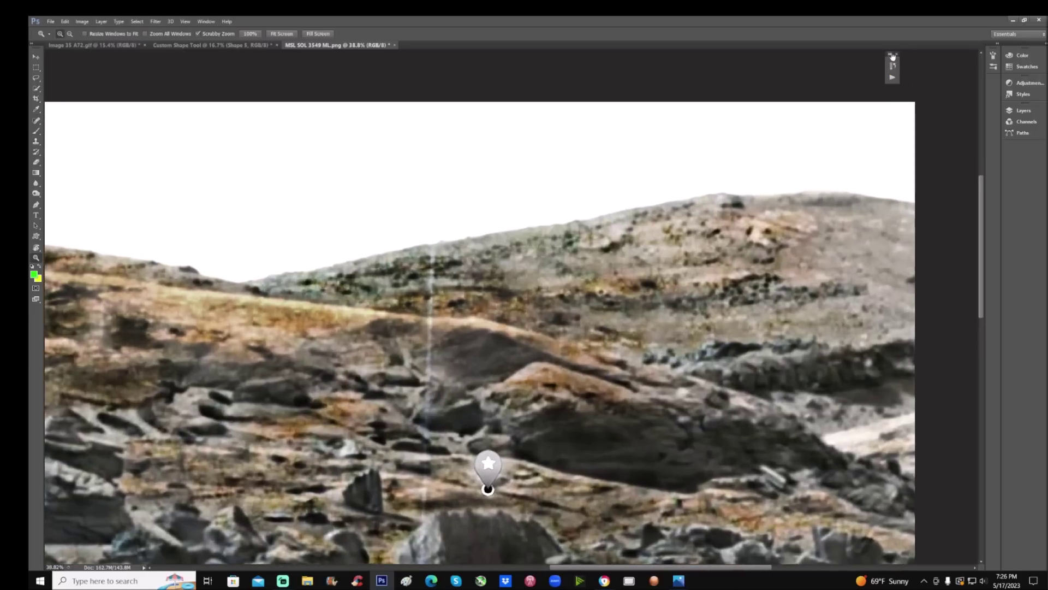
click(893, 56)
click(936, 262)
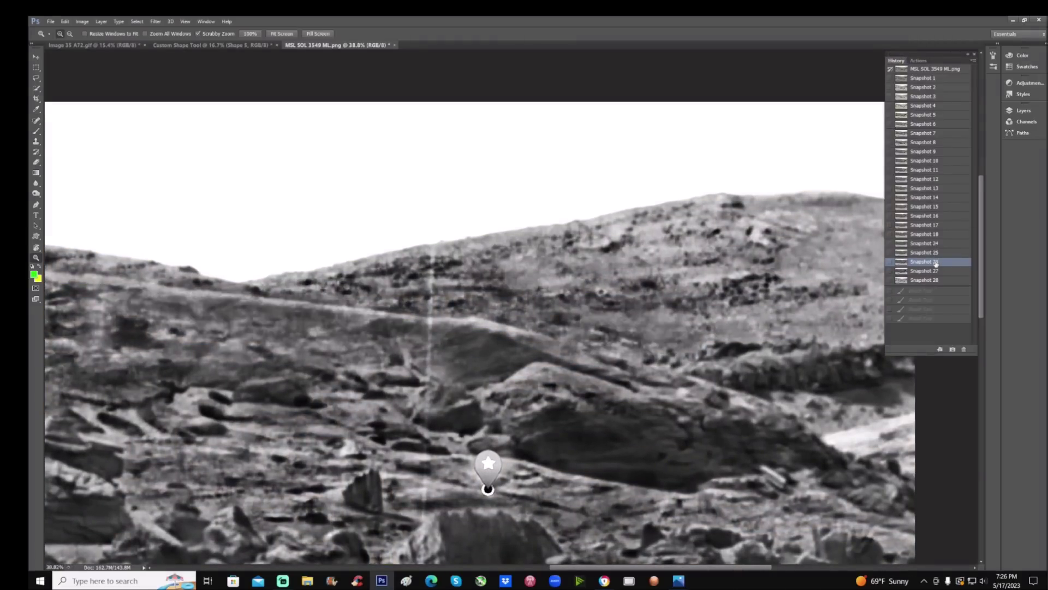
click(934, 271)
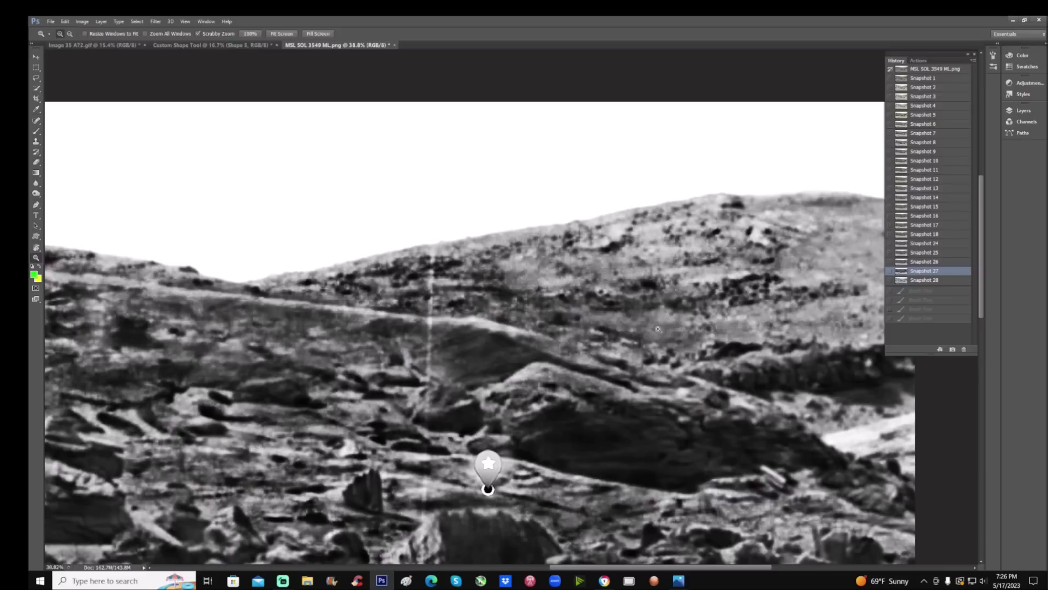
drag(646, 346, 602, 405)
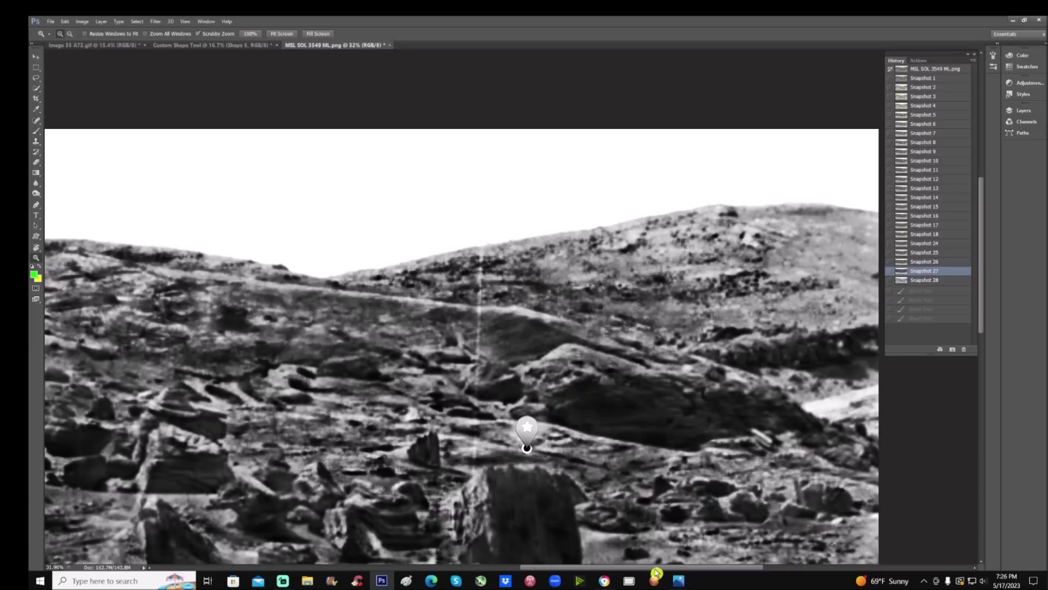
drag(658, 567, 725, 573)
scroll(687, 502, down, 3)
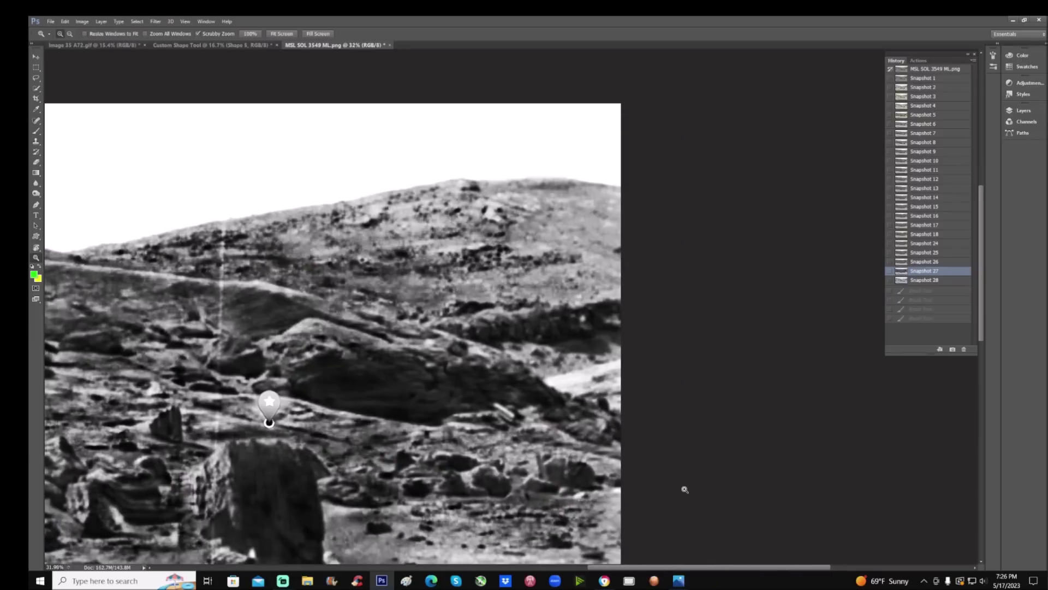
Step: Outline the row of rocks and the ground below it in green, add an arrow across the rocks, and clear the markings with Snapshot 27
scroll(683, 480, down, 5)
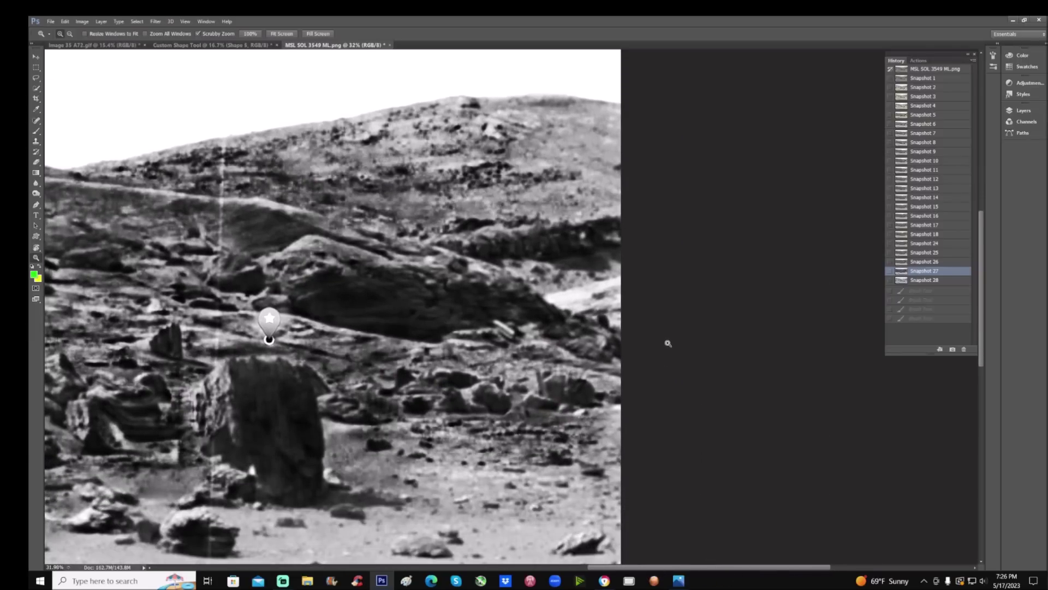
drag(651, 407, 672, 407)
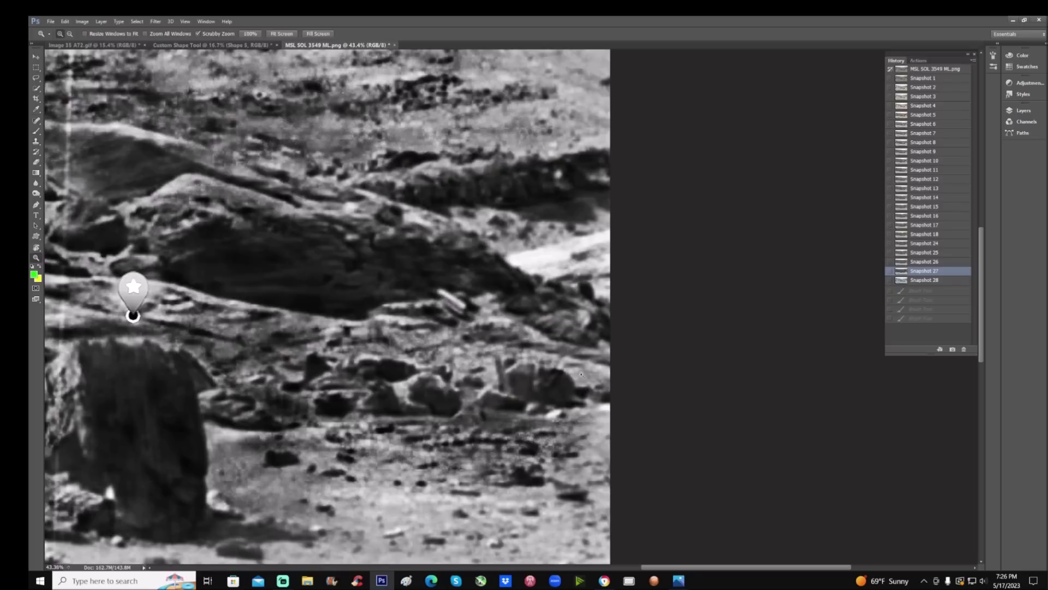
click(36, 132)
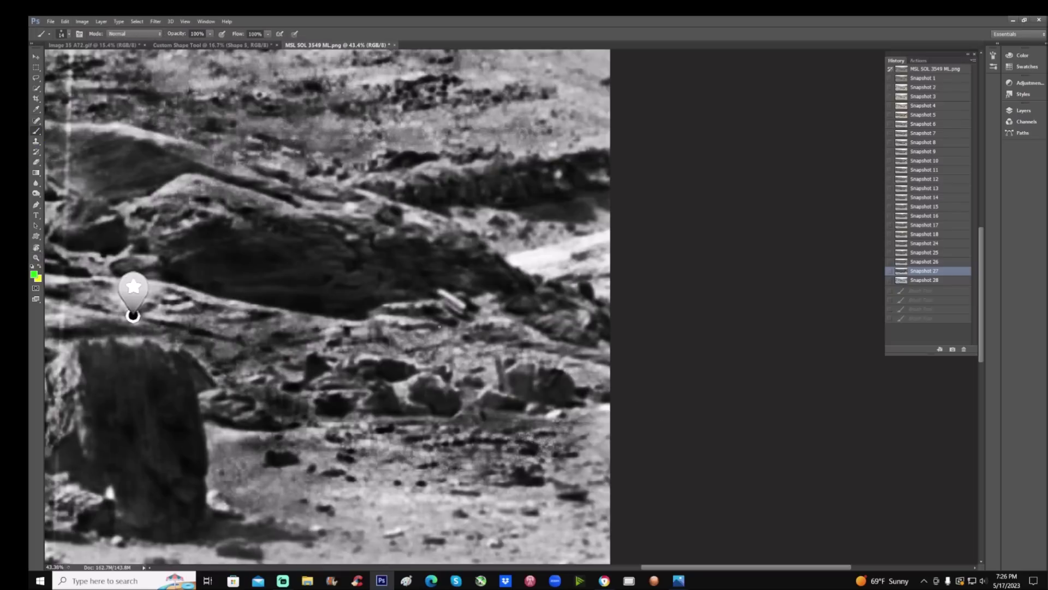
mouse_move(417, 329)
mouse_down()
mouse_move(440, 327)
mouse_move(448, 364)
mouse_move(458, 334)
mouse_move(472, 362)
mouse_move(497, 354)
mouse_move(562, 369)
mouse_move(599, 403)
mouse_move(582, 414)
mouse_move(335, 419)
mouse_move(284, 435)
mouse_move(278, 480)
mouse_move(375, 512)
mouse_move(487, 504)
mouse_move(567, 487)
mouse_move(599, 452)
mouse_move(608, 378)
mouse_move(578, 352)
mouse_move(494, 318)
mouse_move(385, 329)
mouse_up()
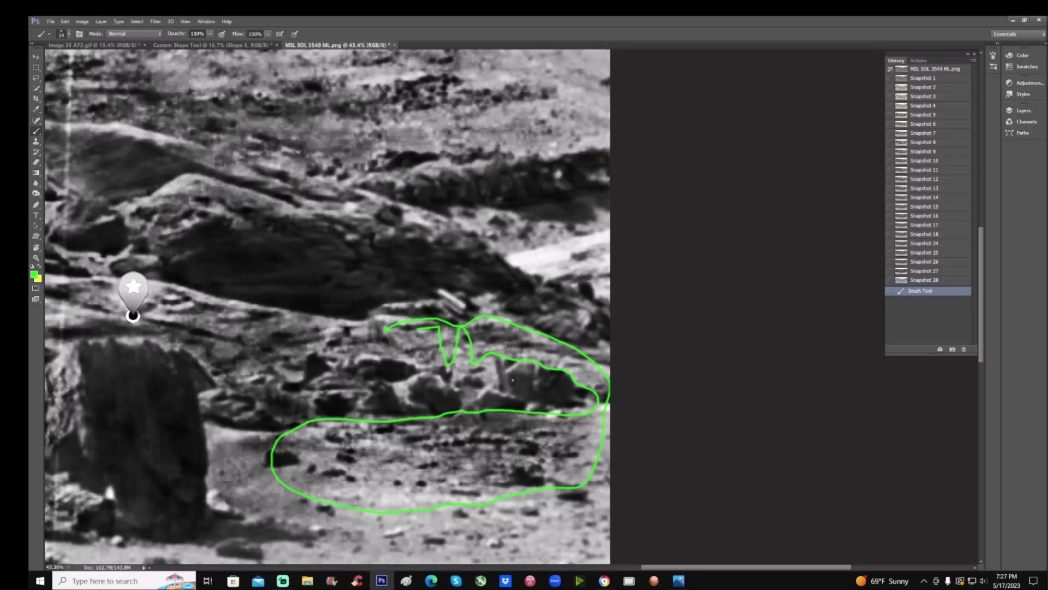
mouse_move(512, 380)
mouse_down()
mouse_move(407, 380)
mouse_move(498, 375)
mouse_move(503, 387)
mouse_up()
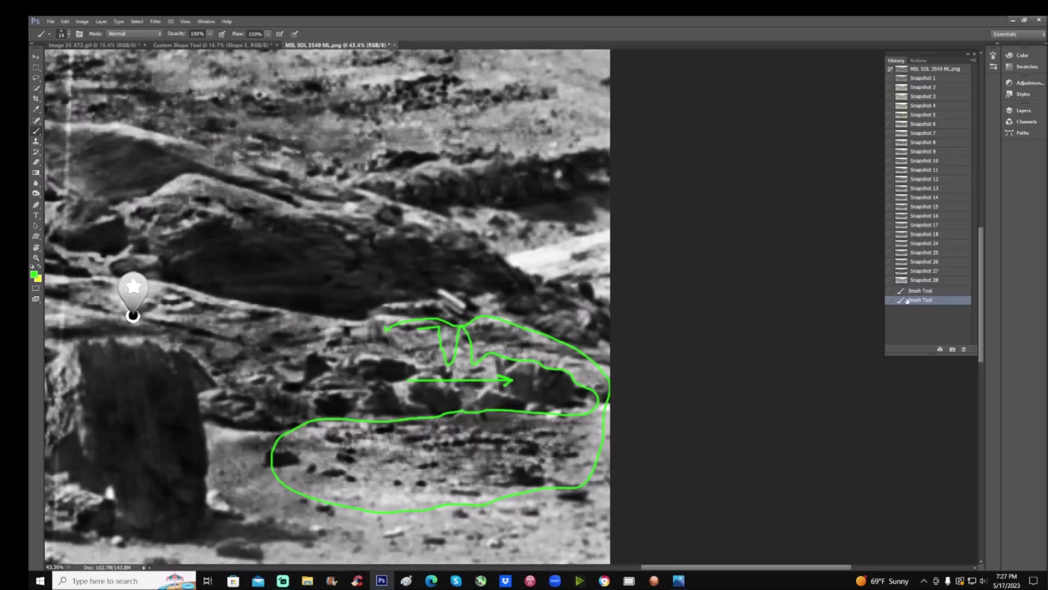
click(923, 272)
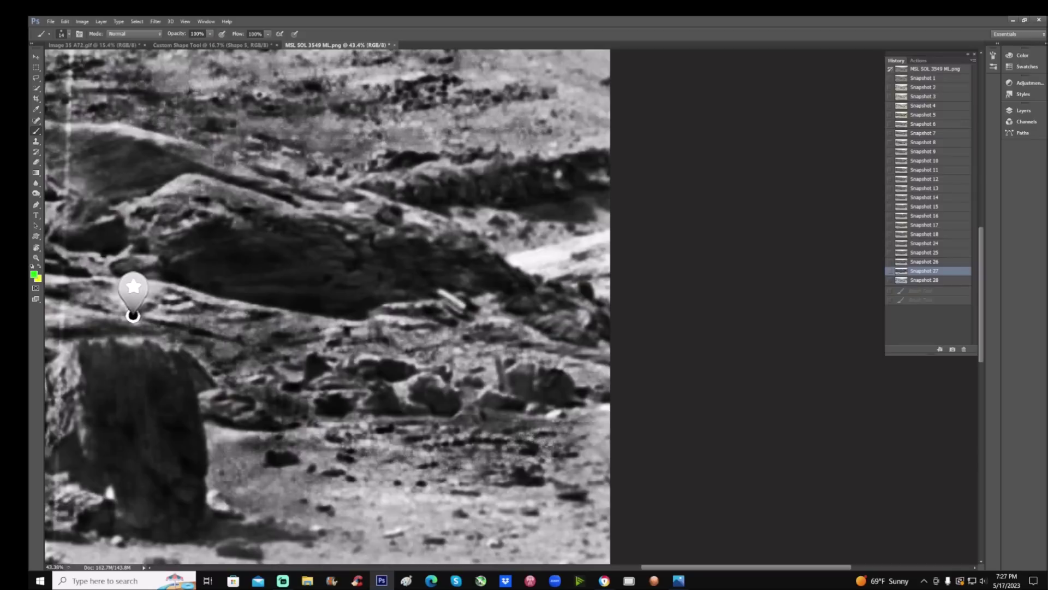
Step: Trace the bent shape on the rock near the image's right edge in green, and clear it by restoring Snapshot 27 and Snapshot 26
mouse_move(544, 383)
mouse_down()
mouse_move(562, 359)
mouse_move(554, 376)
mouse_move(562, 361)
mouse_move(590, 358)
mouse_up()
click(933, 272)
click(933, 262)
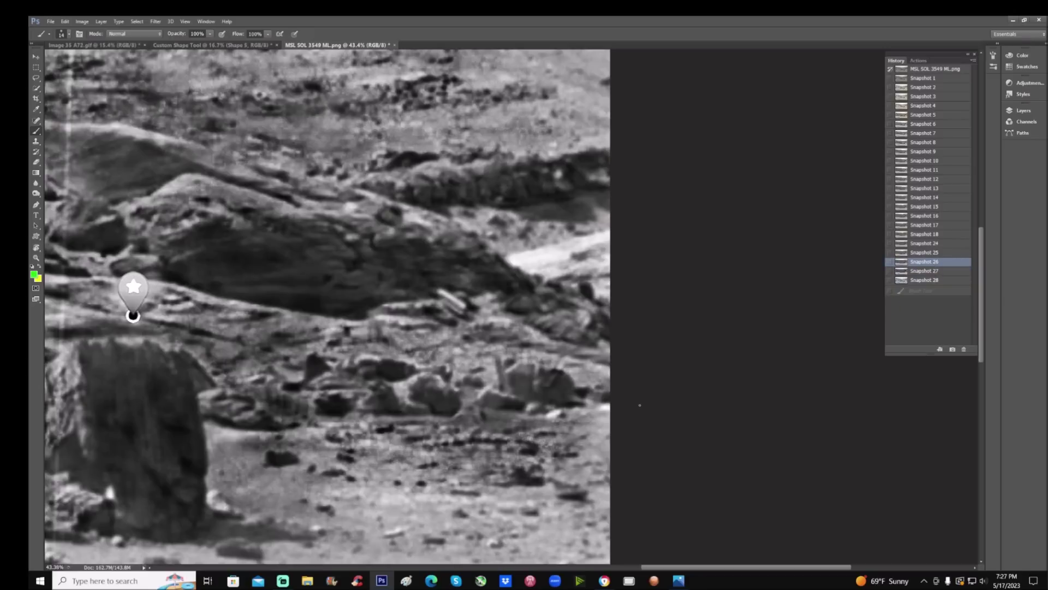
Step: Examine the large block-shaped rock and its surroundings in Snapshot 26, and point to its left edge with a green arrow
drag(663, 568, 568, 571)
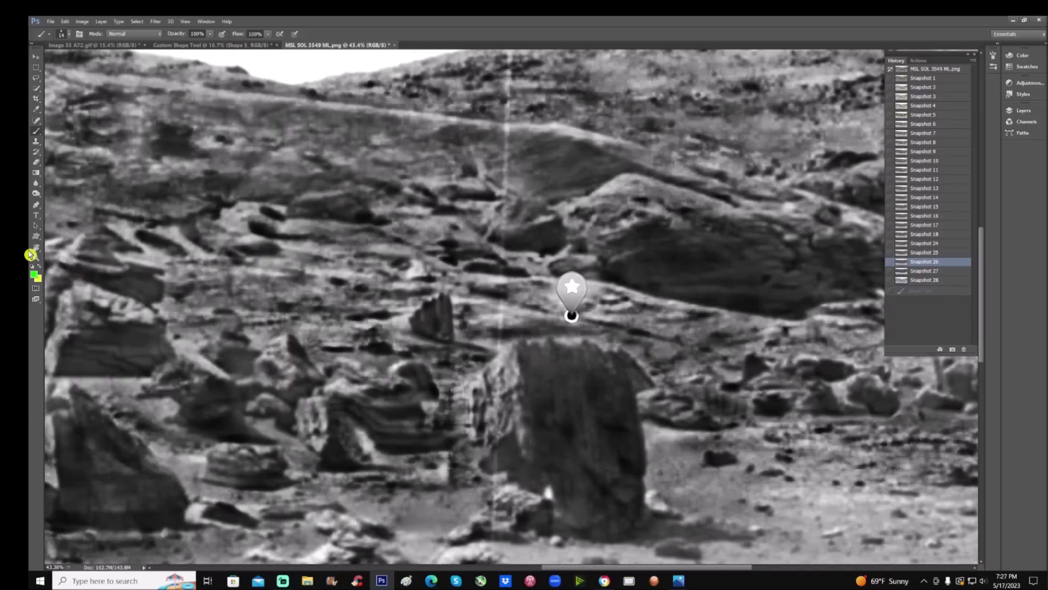
click(36, 259)
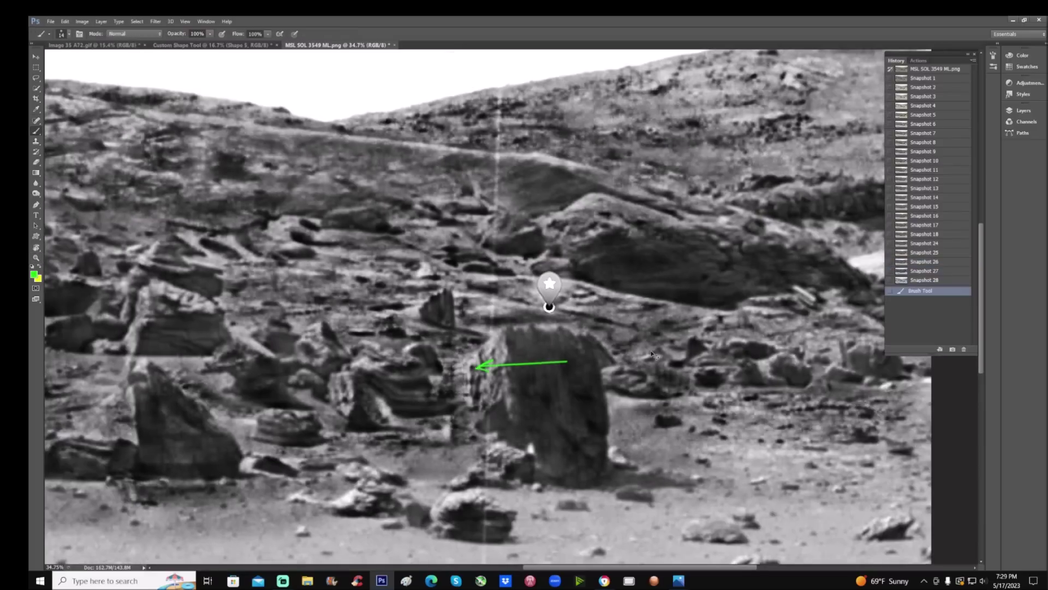
key(ctrl+minus)
key(ctrl+minus)
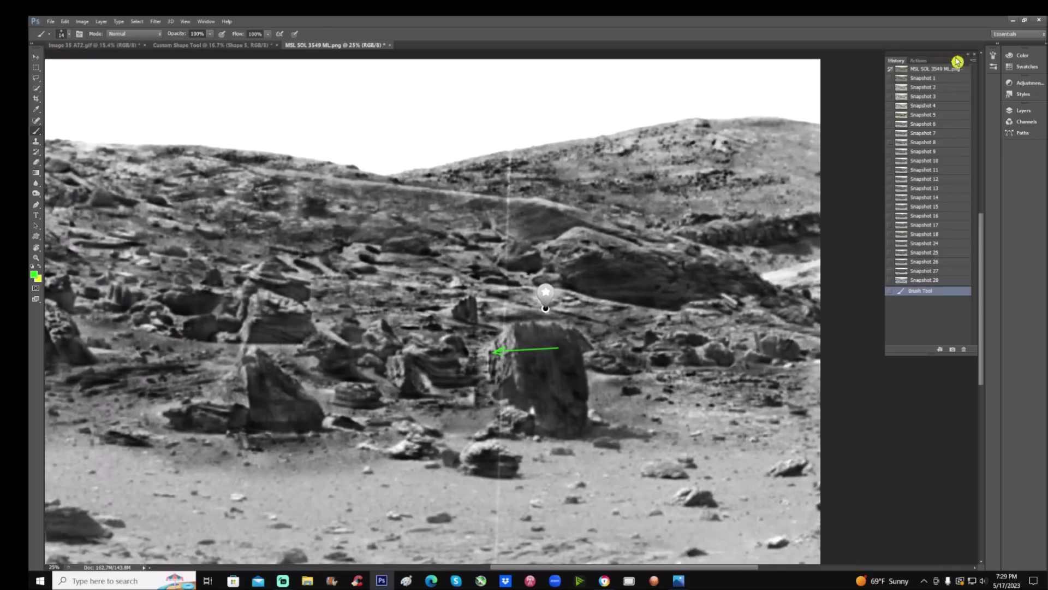
Step: Collapse the history list, undo the green arrow on the large block, and examine the rocks farther left
click(968, 55)
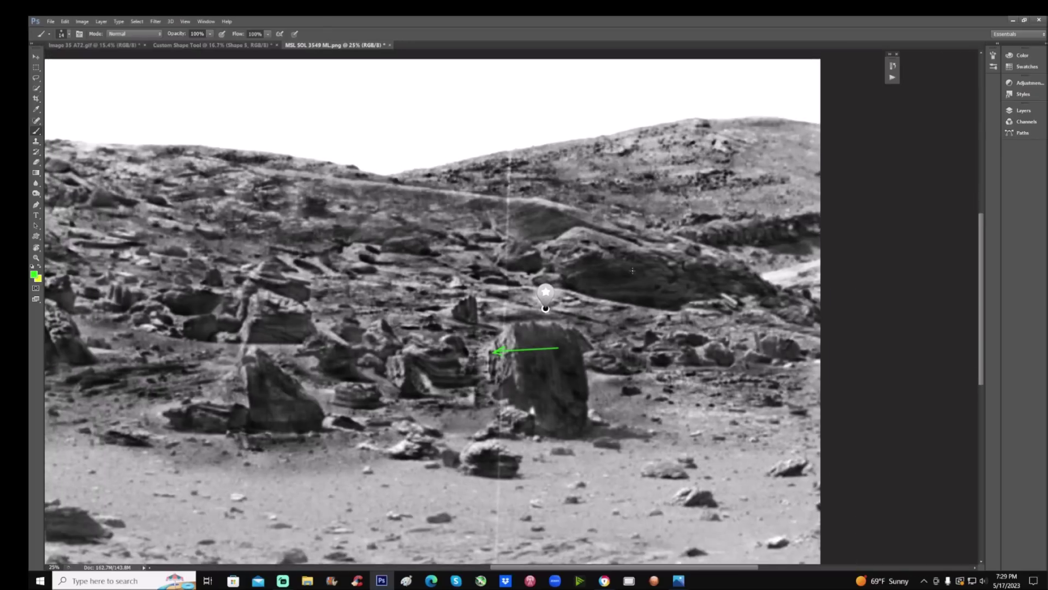
drag(511, 568, 421, 569)
key(ctrl+z)
drag(652, 569, 662, 569)
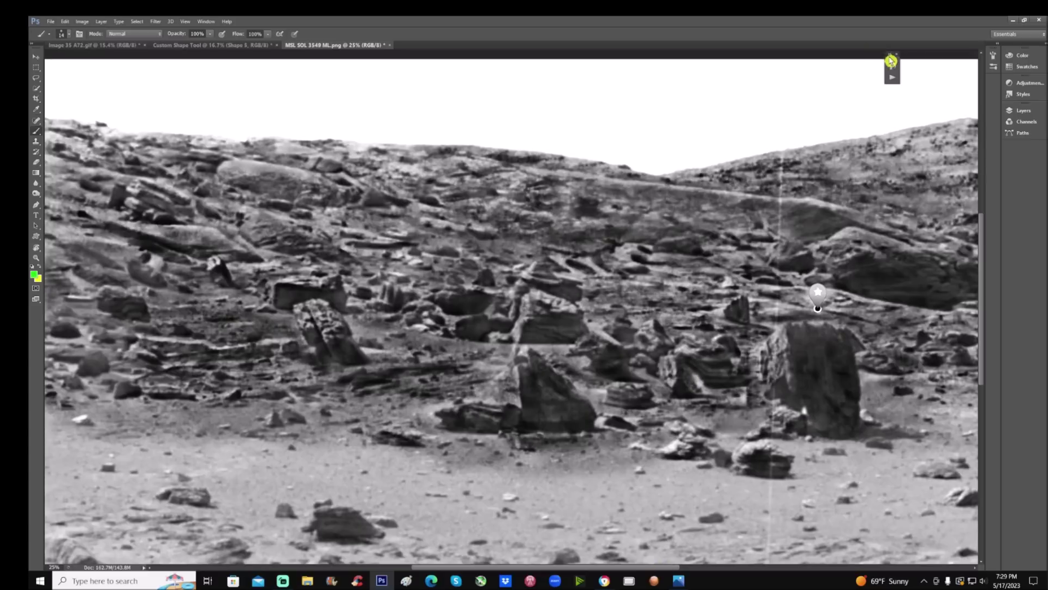
Step: Return the photo to its colour version and switch to the Mars Anomalies and Beyond title picture
key(ctrl+alt+z)
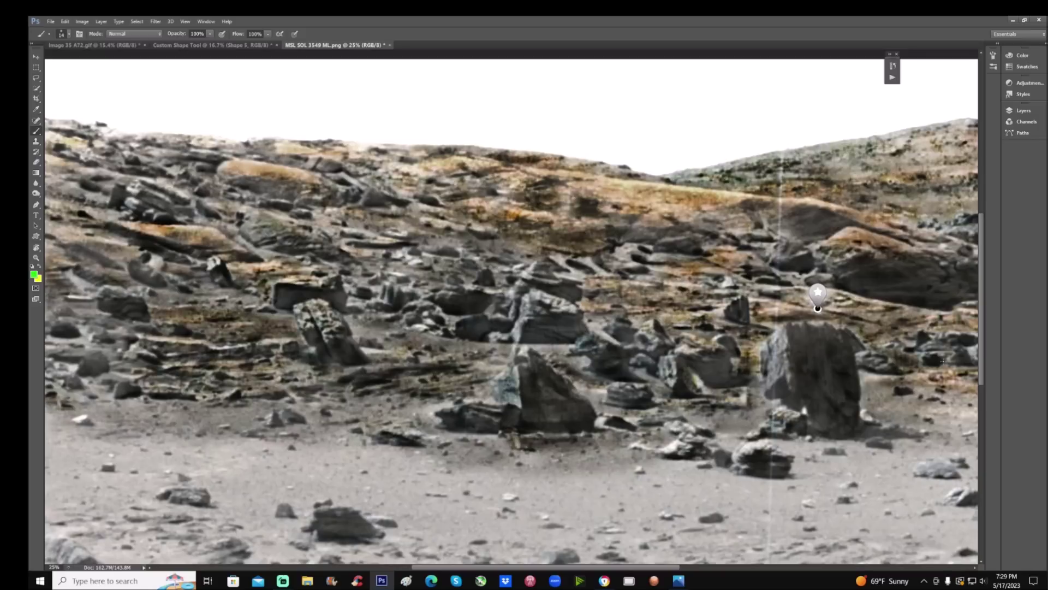
click(682, 582)
click(732, 519)
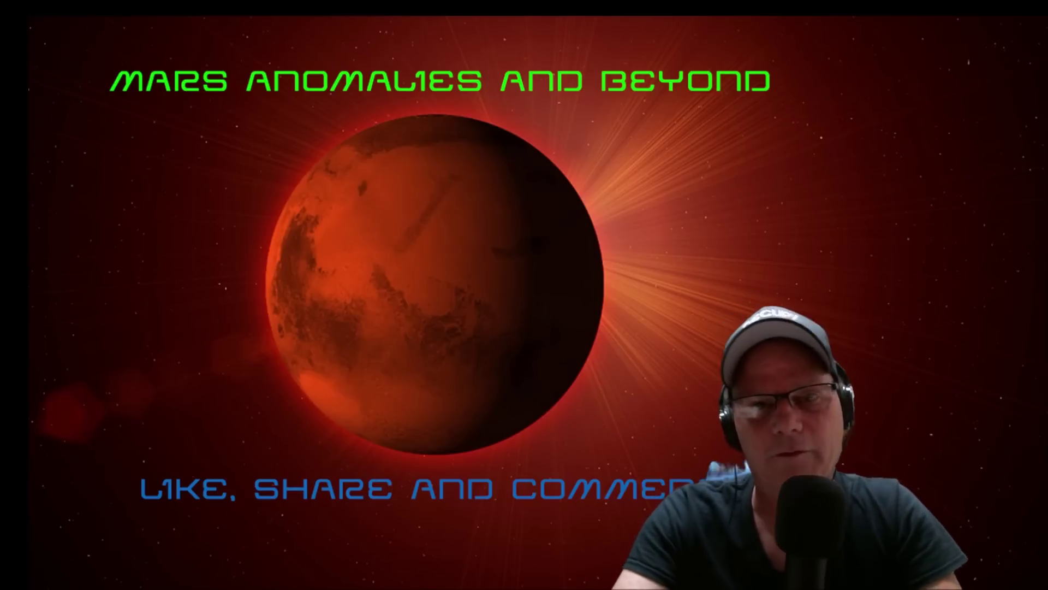